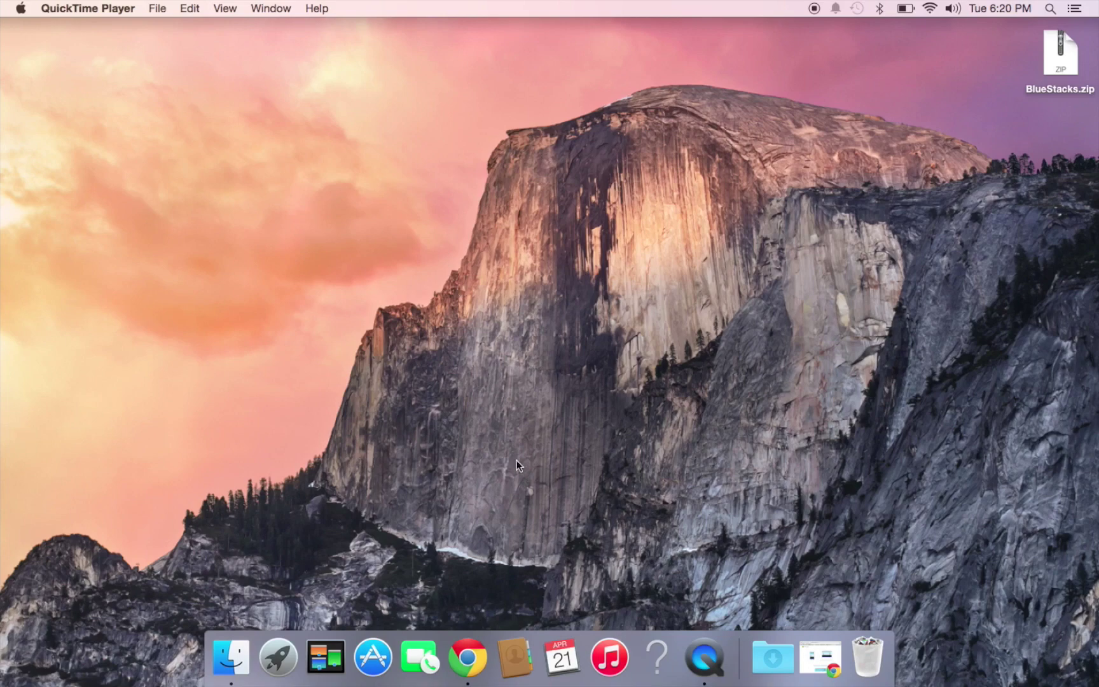
# Bring Chrome forward, browse the bluestacks.com page, then close the BlueStacks site tab.
pyautogui.click(471, 636)
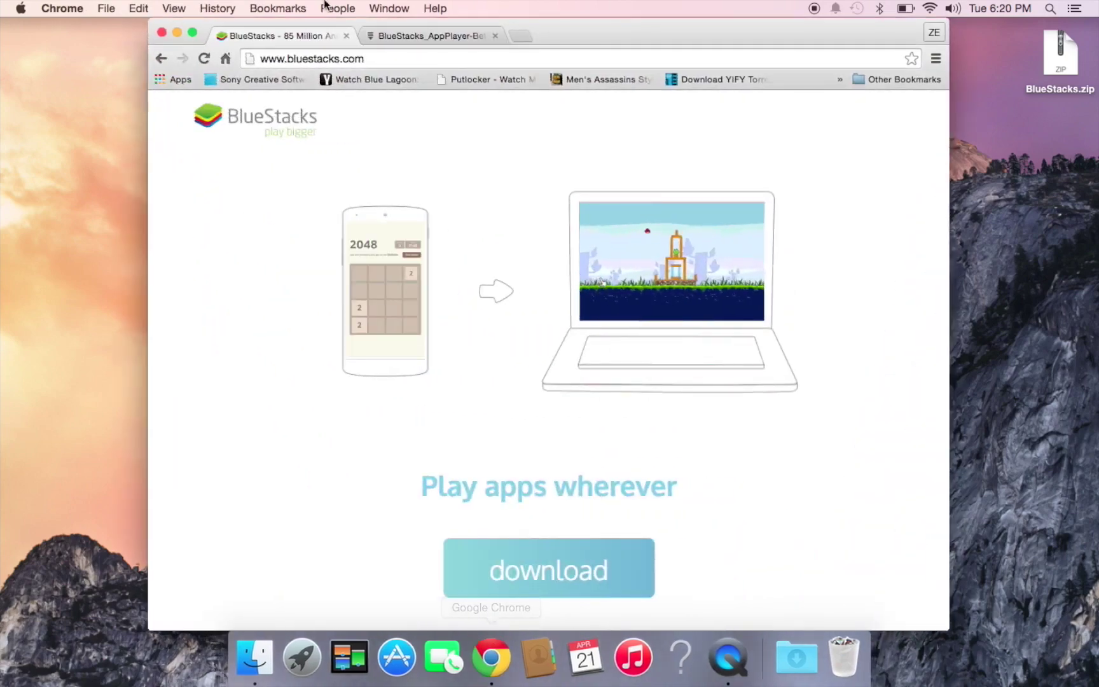
pyautogui.scroll(-1, 515, 245)
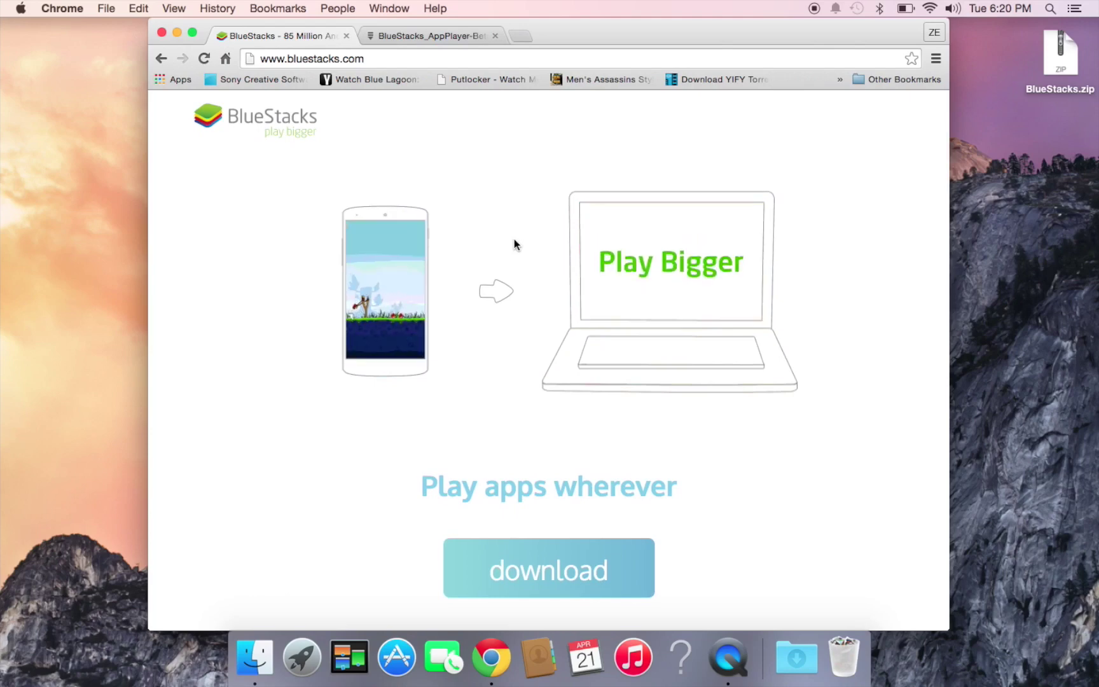
pyautogui.scroll(-5, 515, 242)
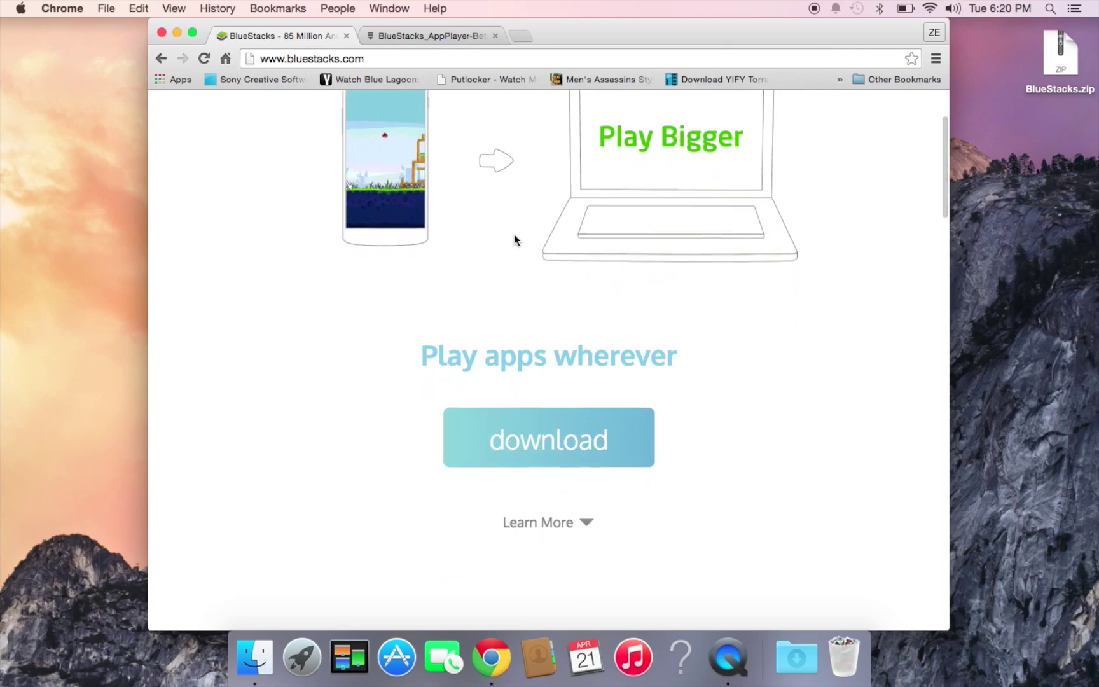
pyautogui.scroll(5, 515, 238)
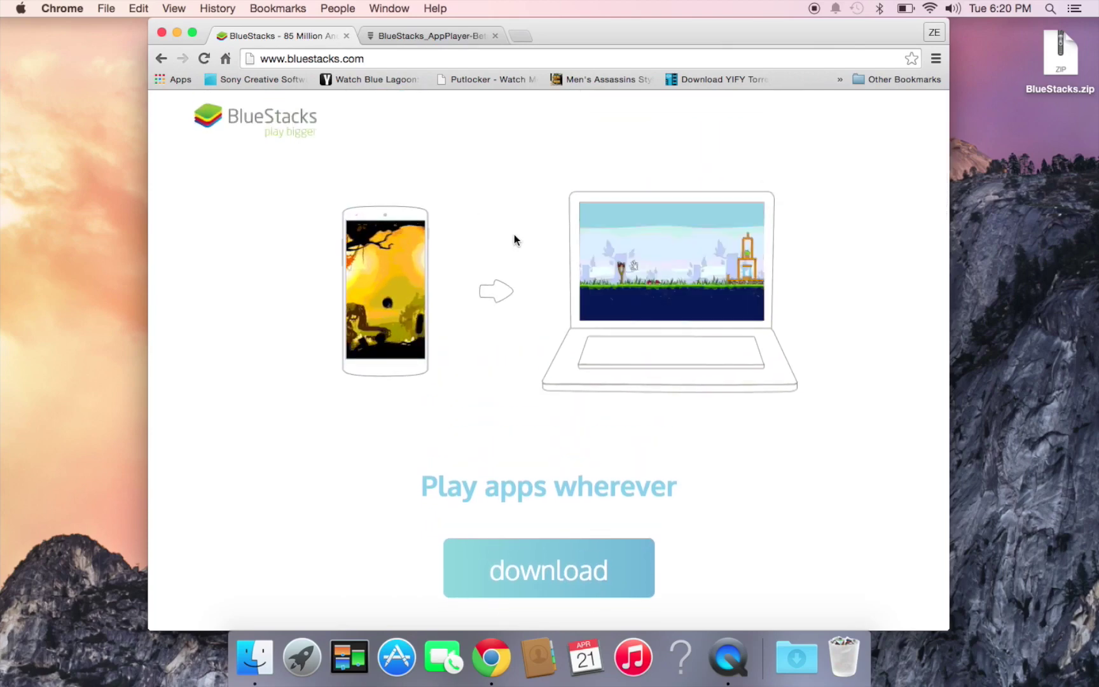
pyautogui.scroll(-5, 514, 236)
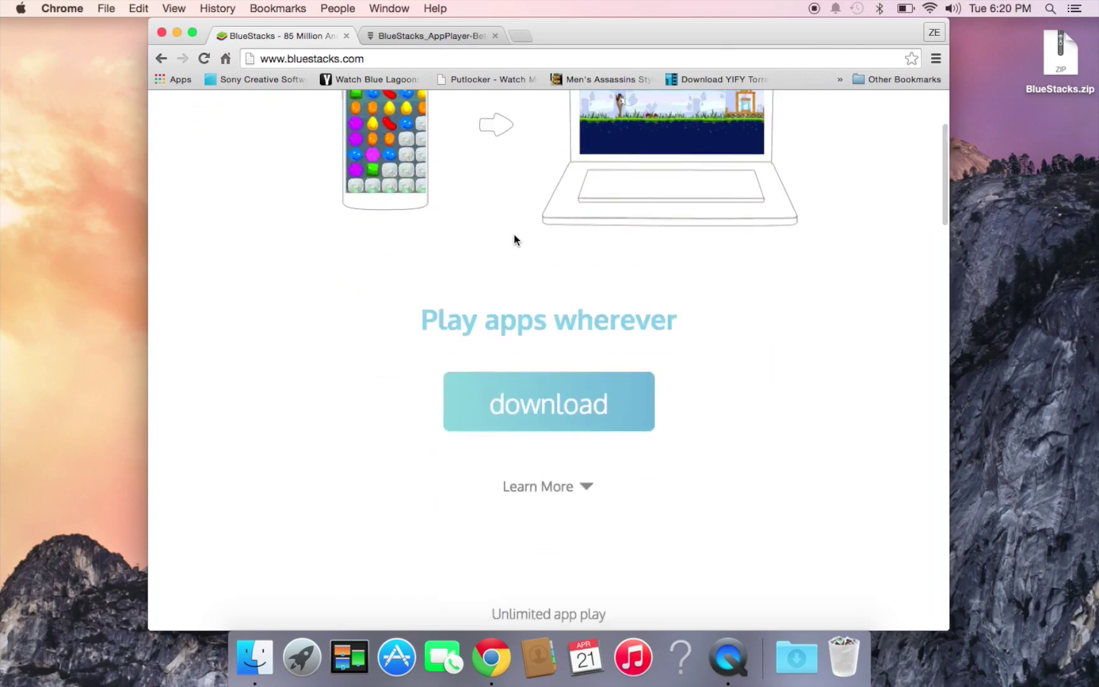
pyautogui.scroll(-12, 514, 236)
pyautogui.scroll(15, 515, 240)
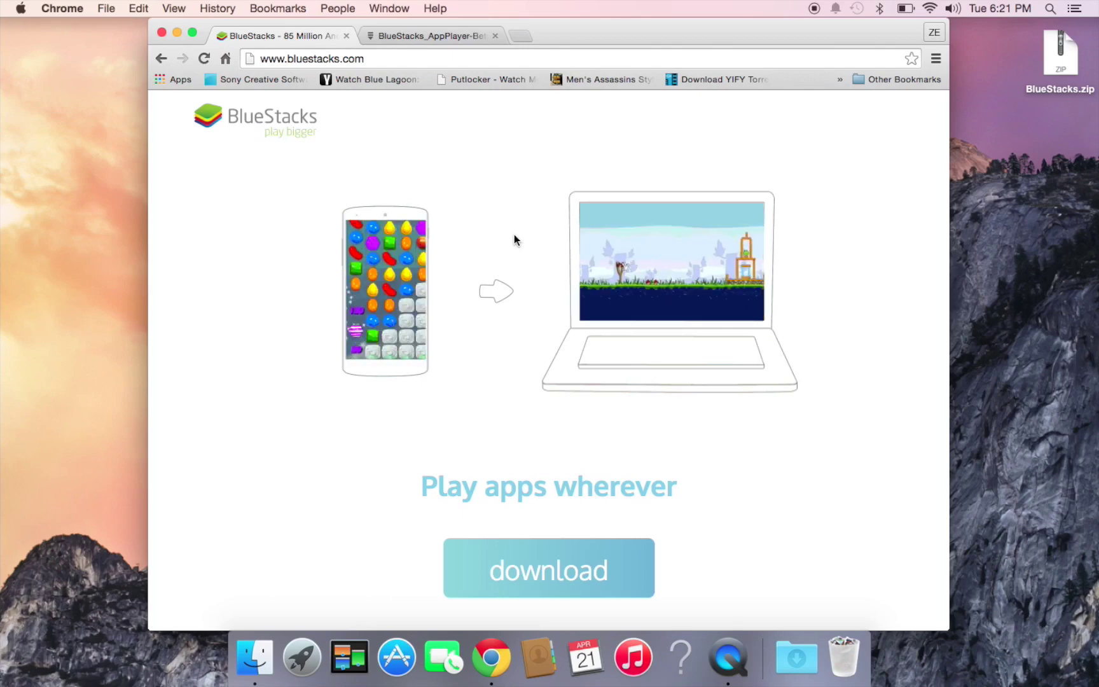
pyautogui.click(346, 35)
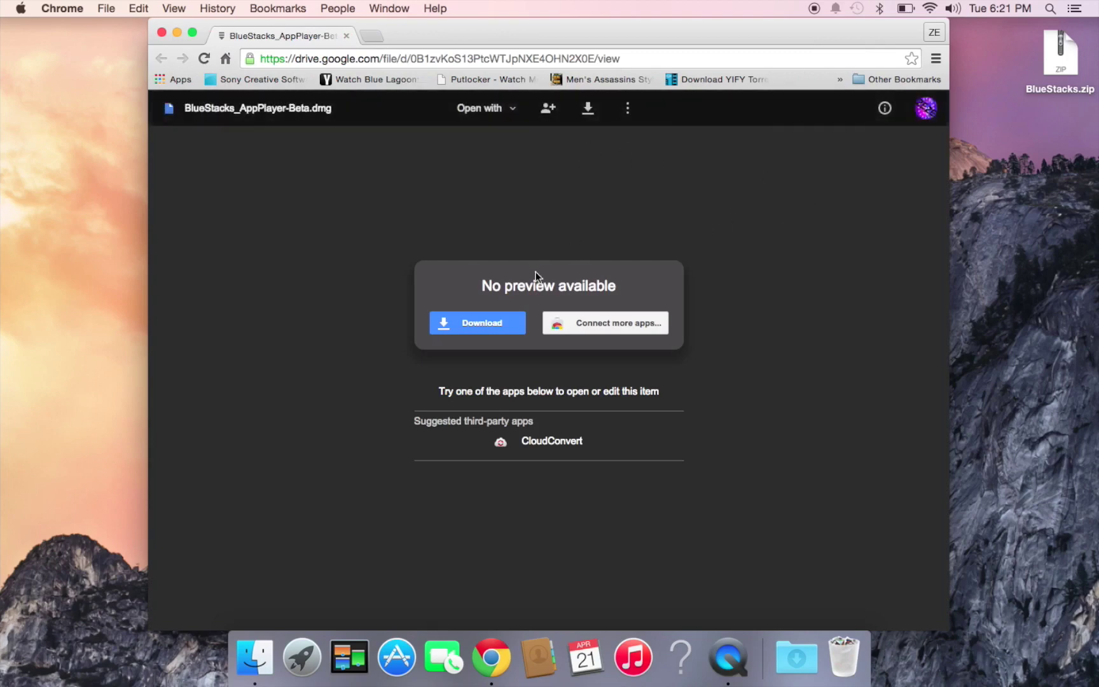
# Start the BlueStacks_AppPlayer-Beta.dmg download despite the virus-scan warning, cancel it, and minimize Chrome.
pyautogui.click(491, 322)
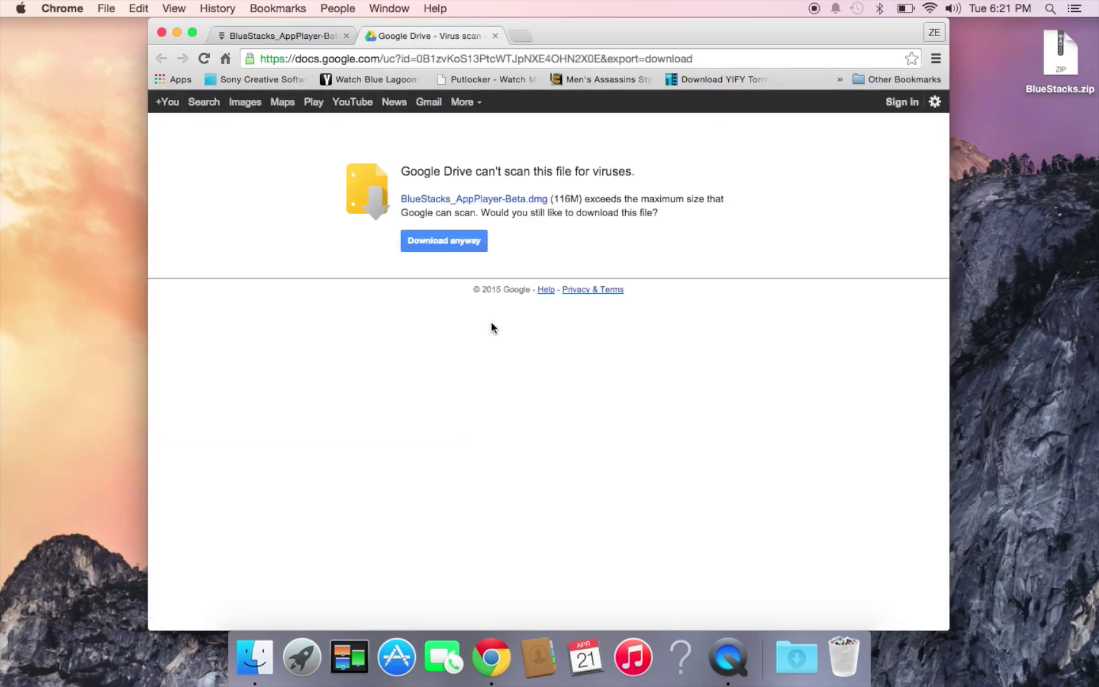
pyautogui.click(464, 242)
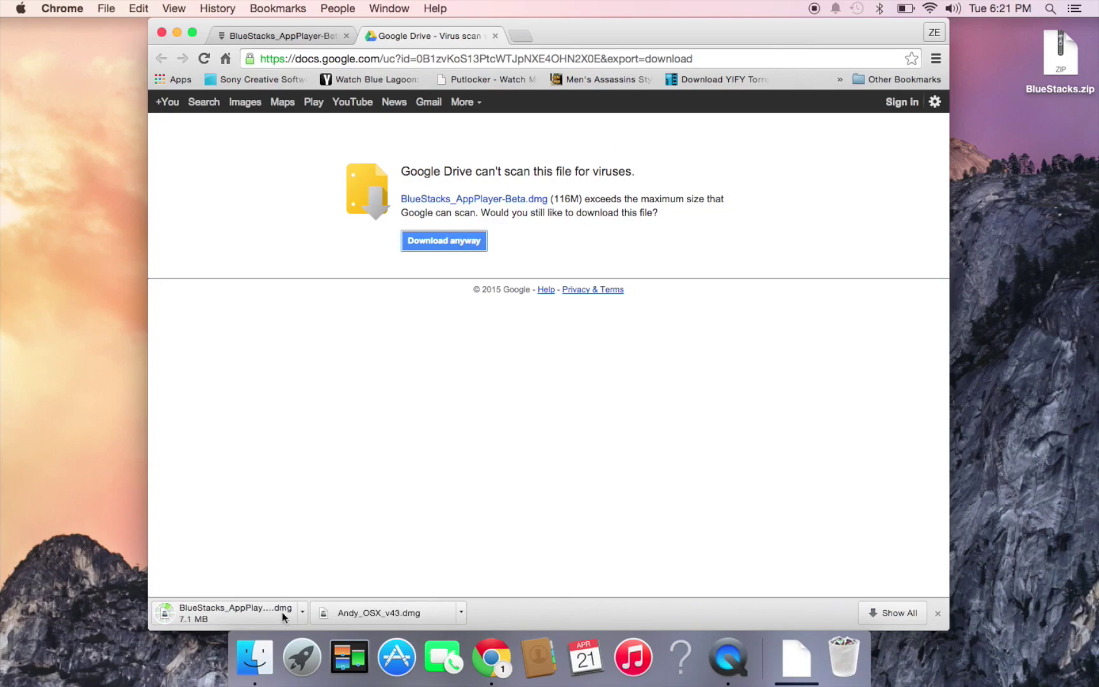
pyautogui.click(303, 611)
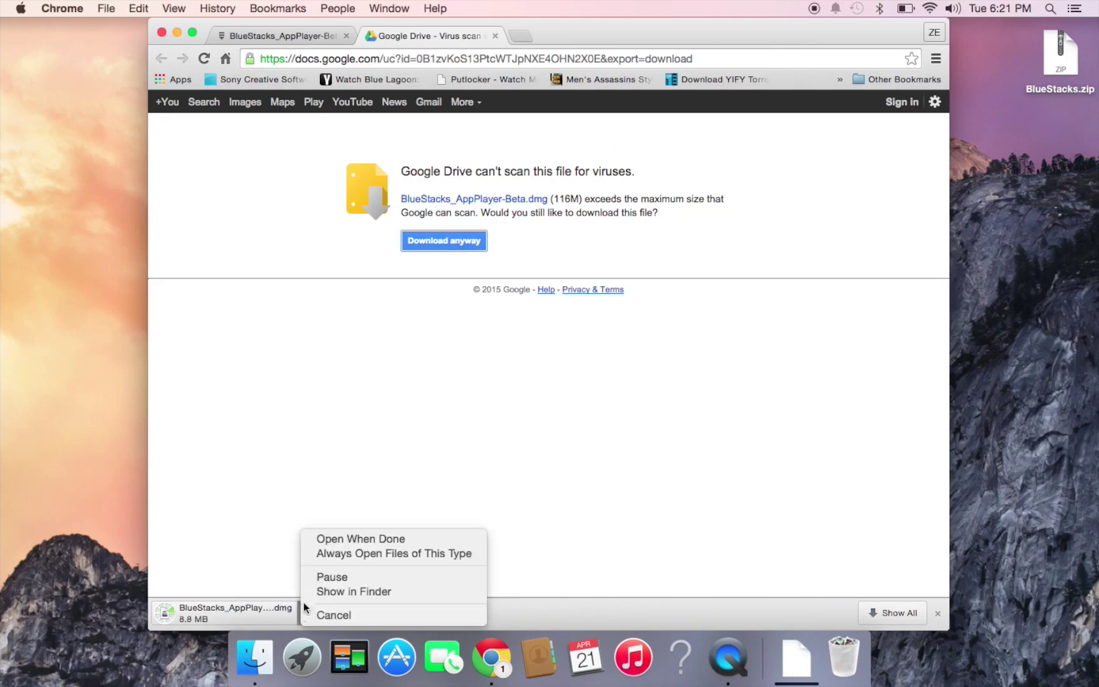
pyautogui.click(338, 614)
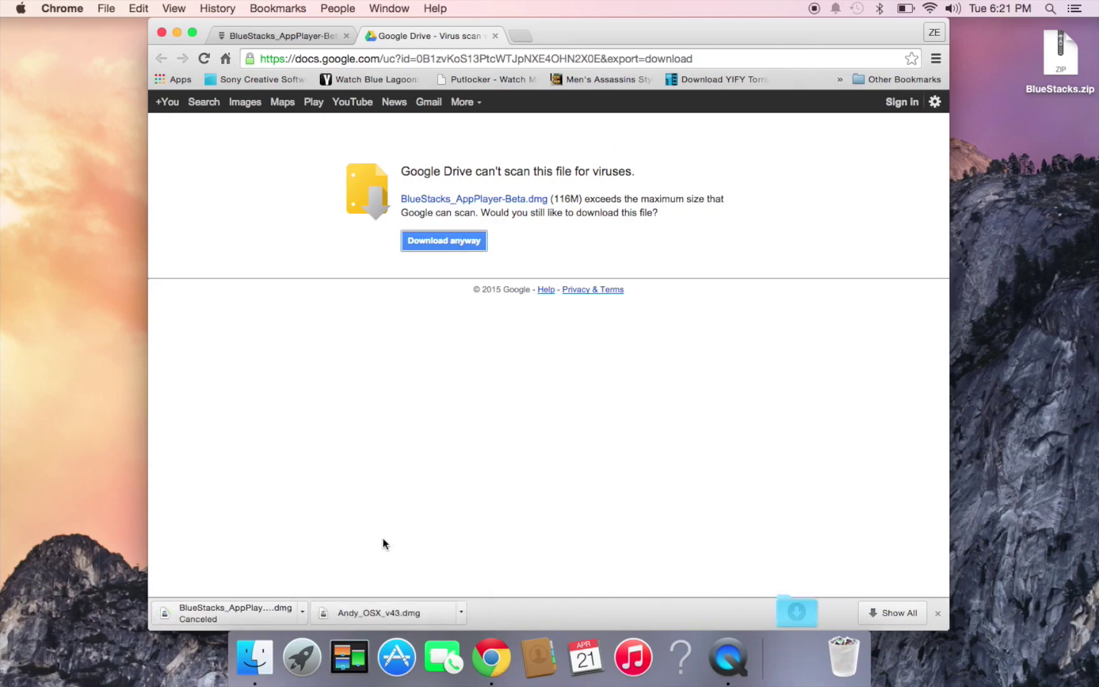
pyautogui.click(178, 33)
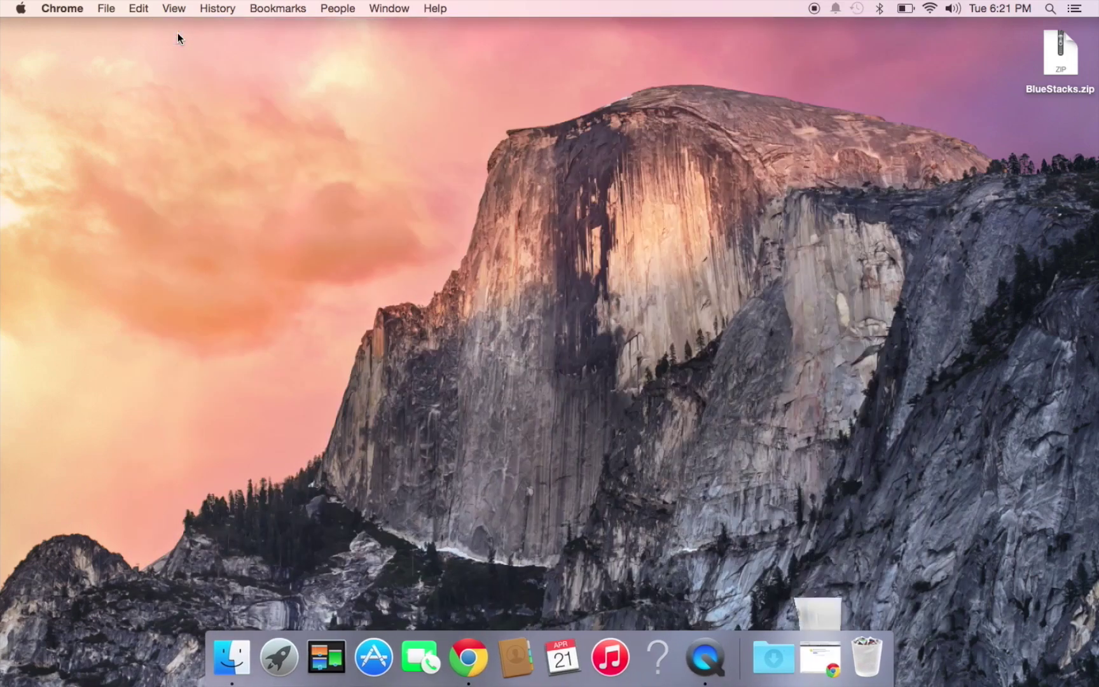
# Extract BlueStacks.zip, reposition the resulting BlueStacks app on the desktop, and launch it.
pyautogui.doubleClick(1072, 64)
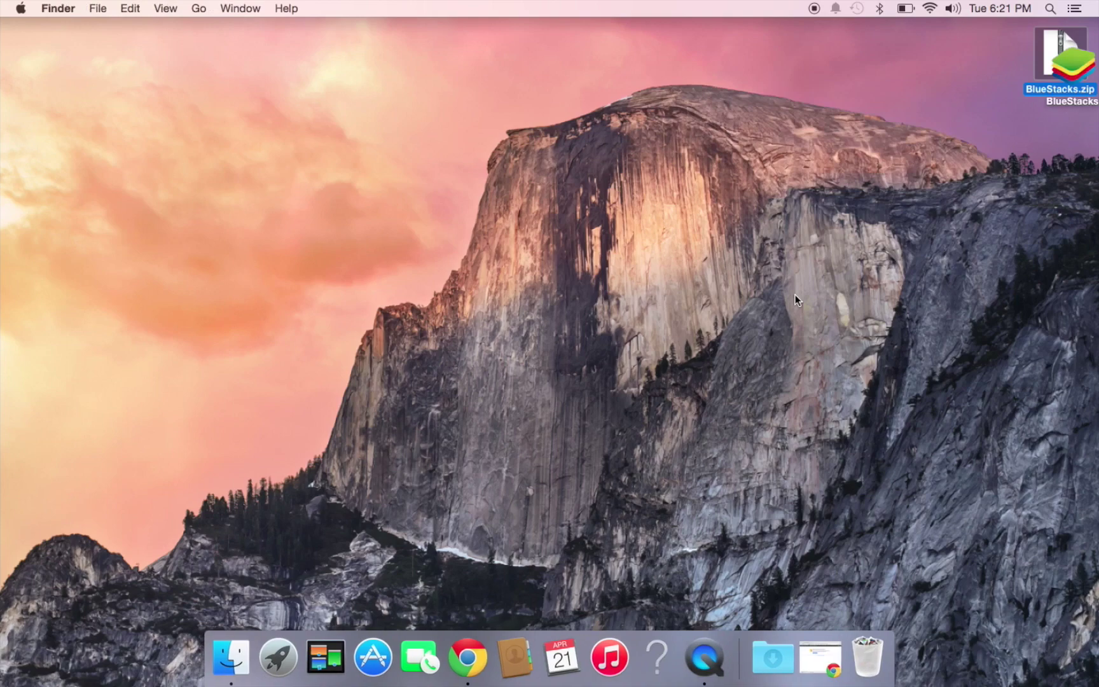
pyautogui.moveTo(1073, 62); pyautogui.dragTo(990, 73)
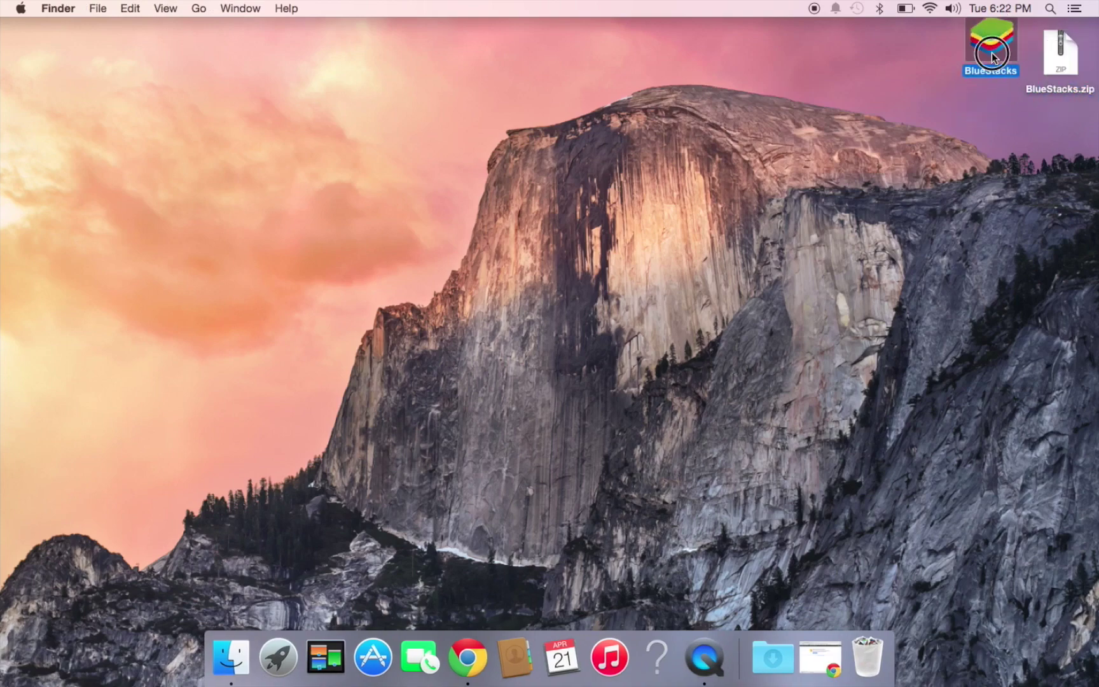
pyautogui.click(991, 146)
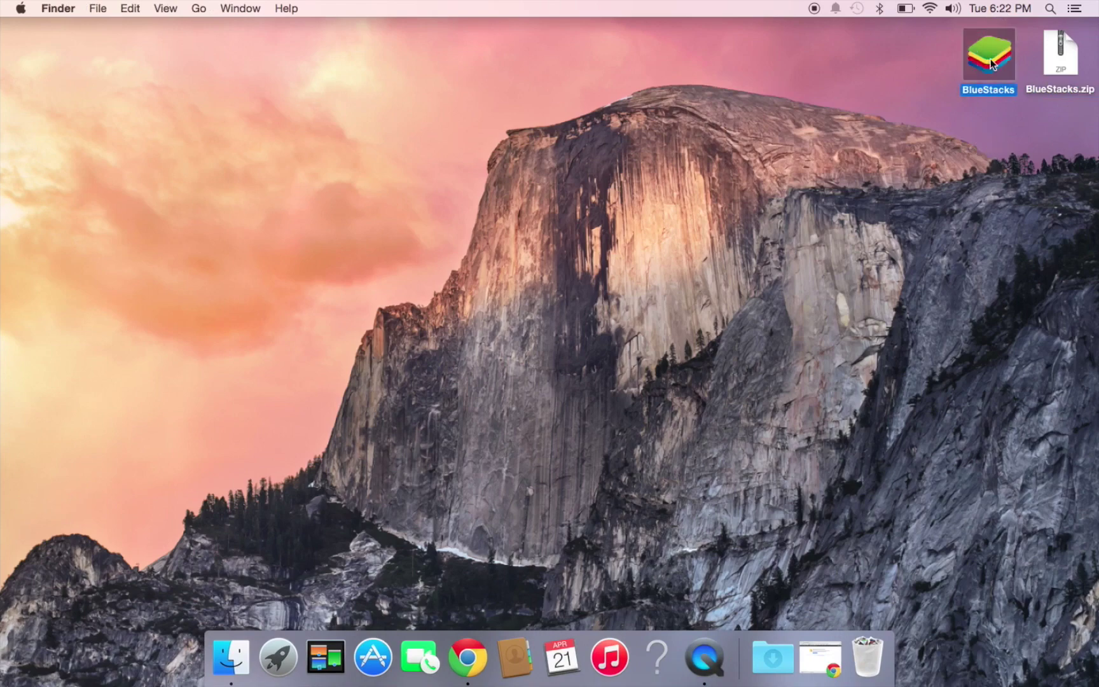
pyautogui.doubleClick(990, 58)
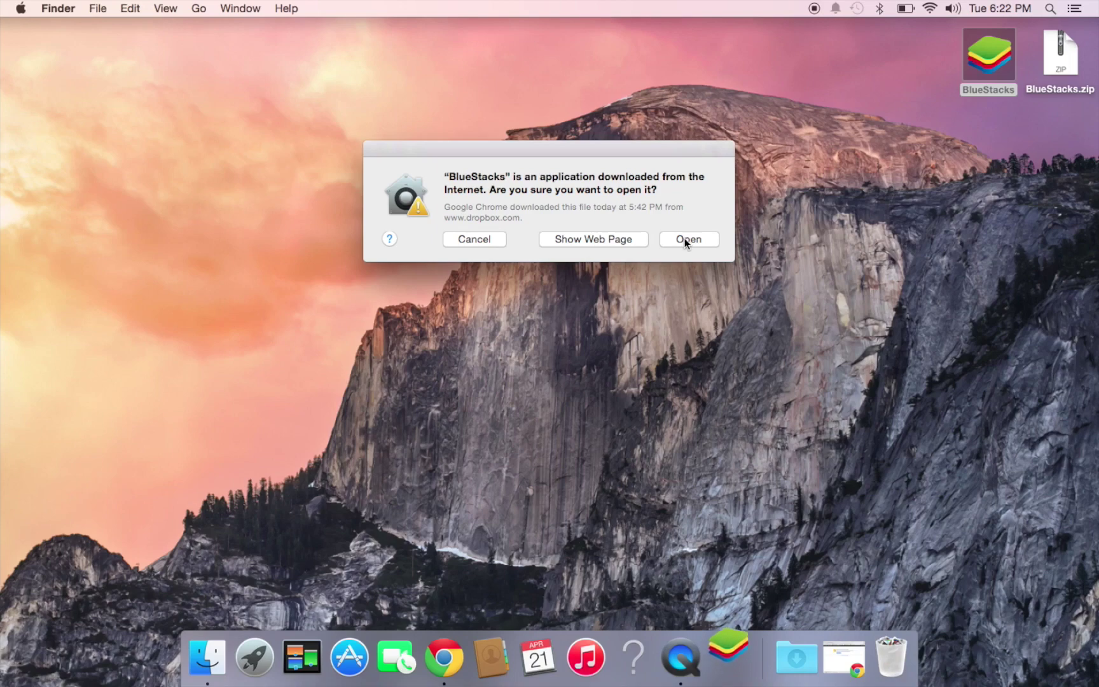
# Open System Preferences from the Apple menu and go to Security & Privacy's General tab.
pyautogui.click(17, 7)
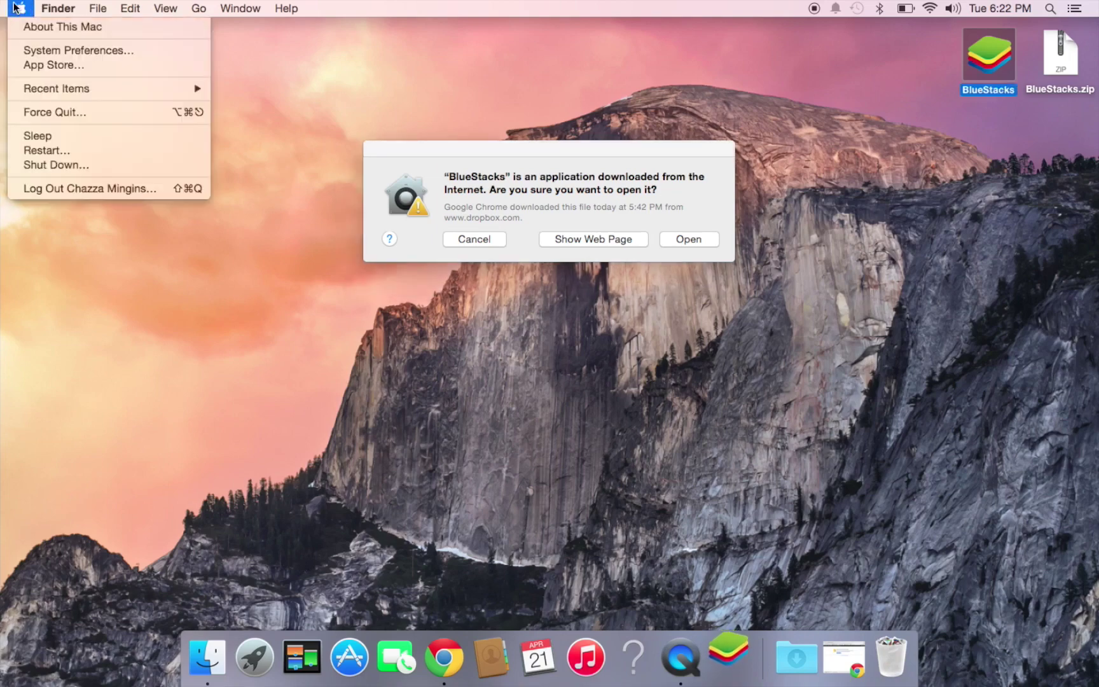
pyautogui.click(26, 51)
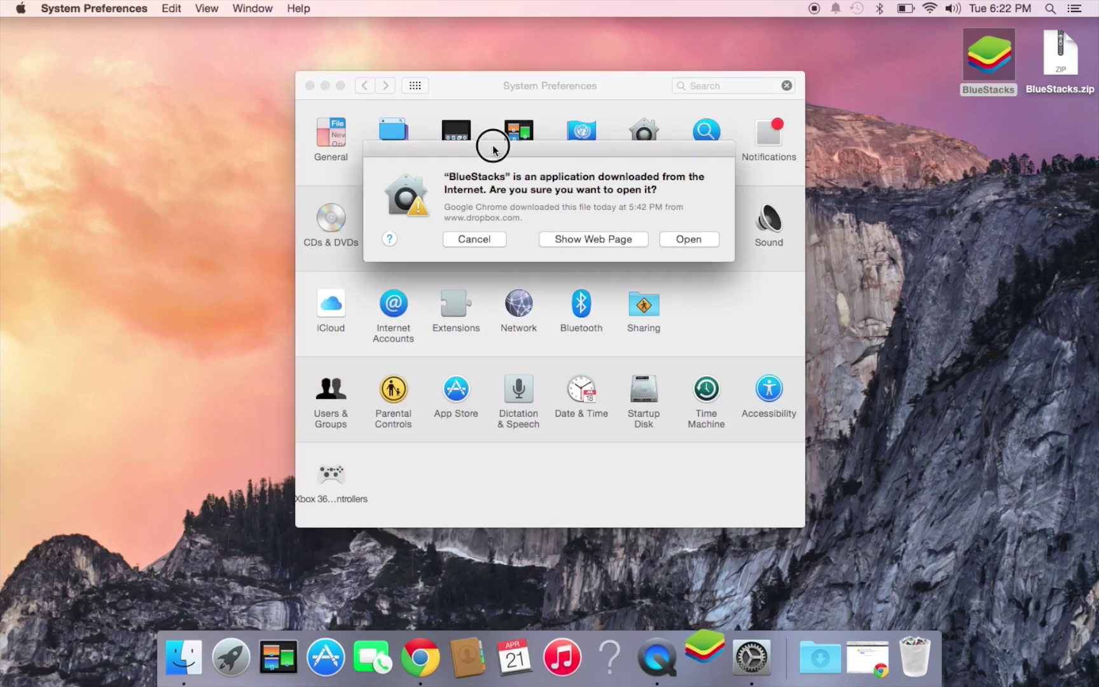
pyautogui.moveTo(491, 147); pyautogui.dragTo(144, 30)
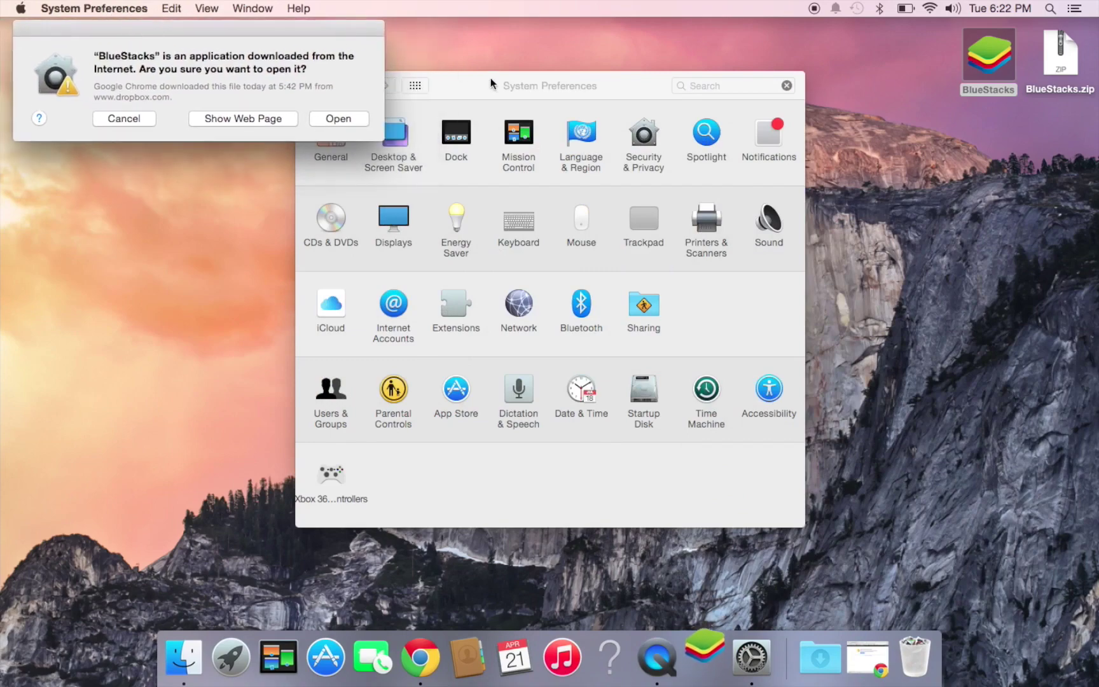
pyautogui.moveTo(493, 85); pyautogui.dragTo(626, 49)
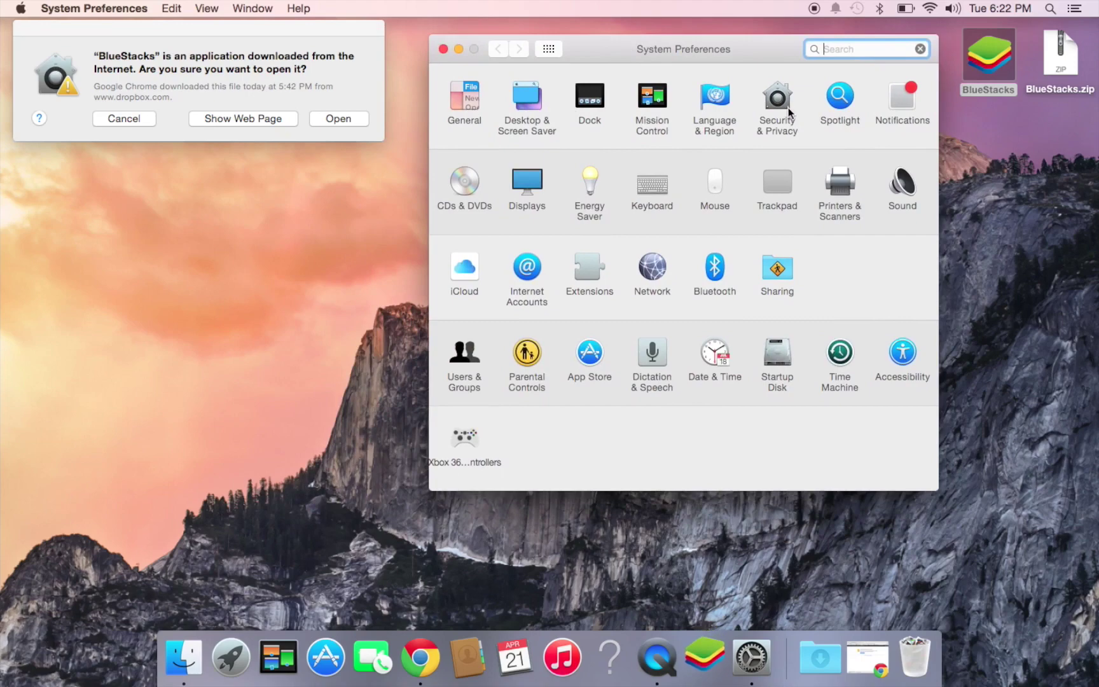
pyautogui.click(783, 98)
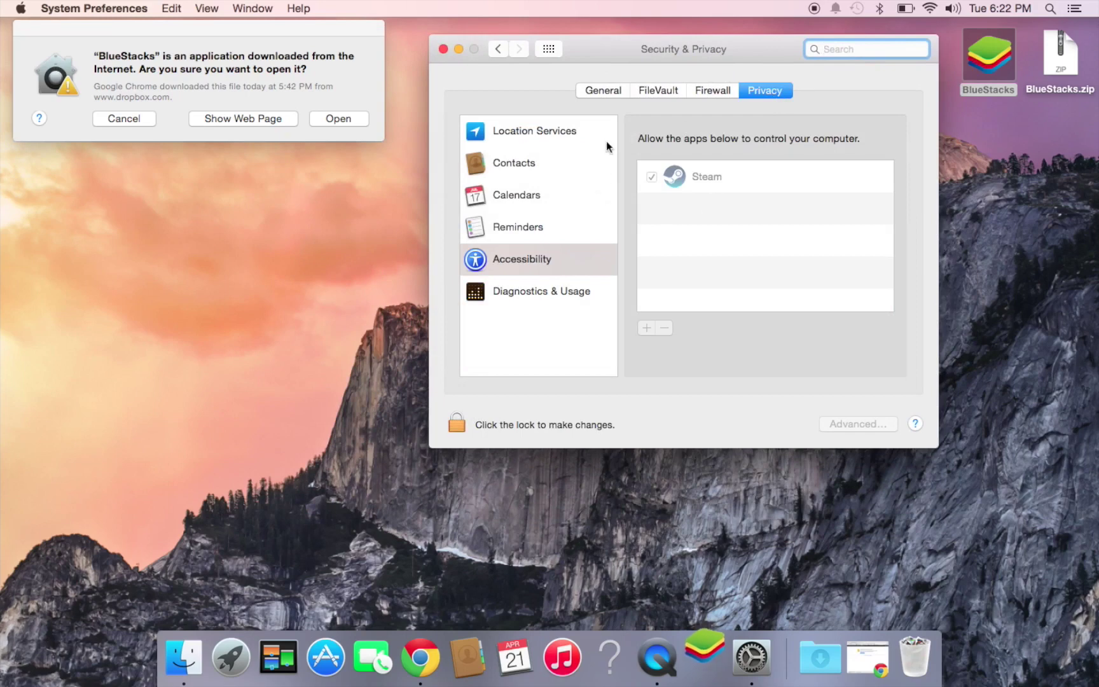
pyautogui.click(530, 129)
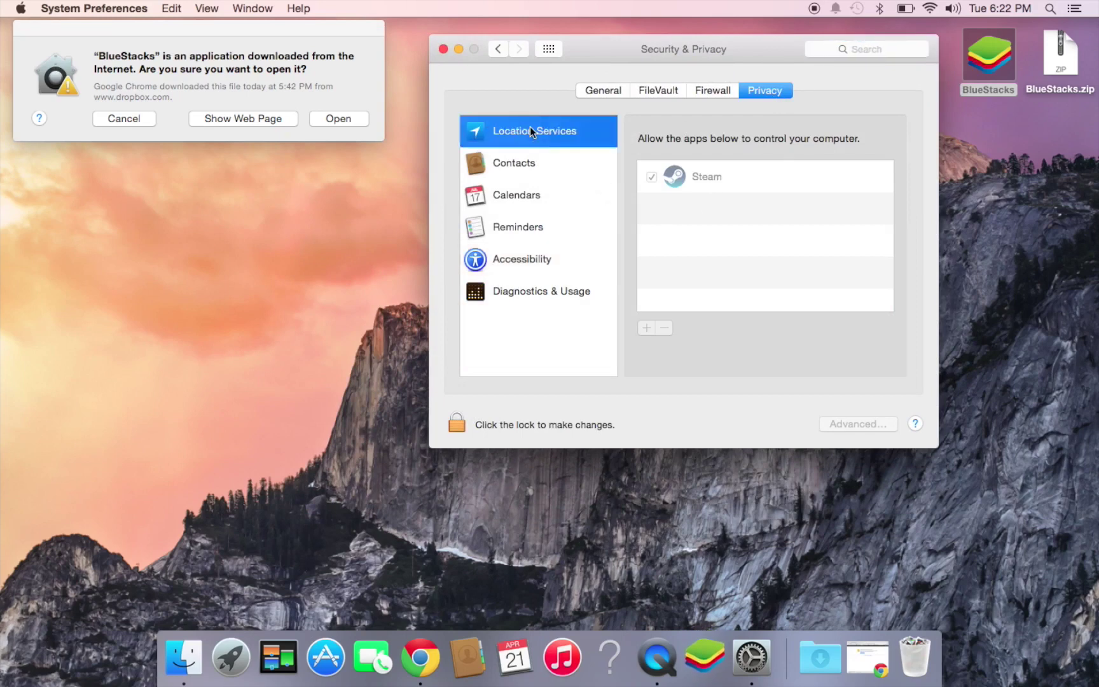
pyautogui.click(611, 93)
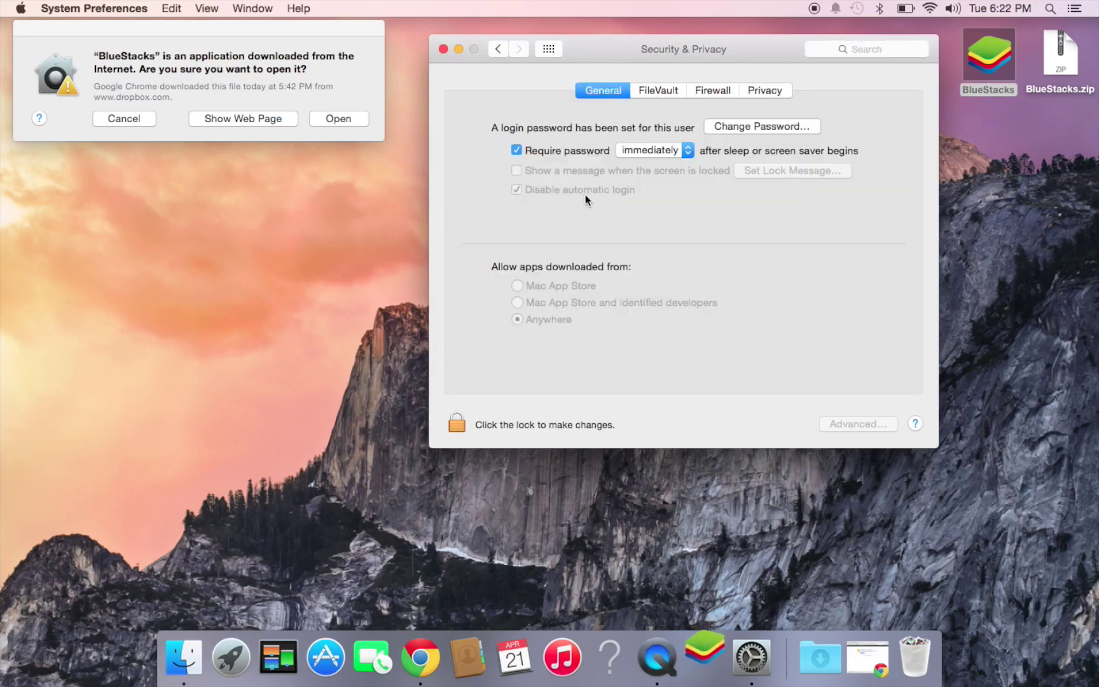
# Unlock the Security & Privacy pane by entering the administrator password.
pyautogui.click(455, 430)
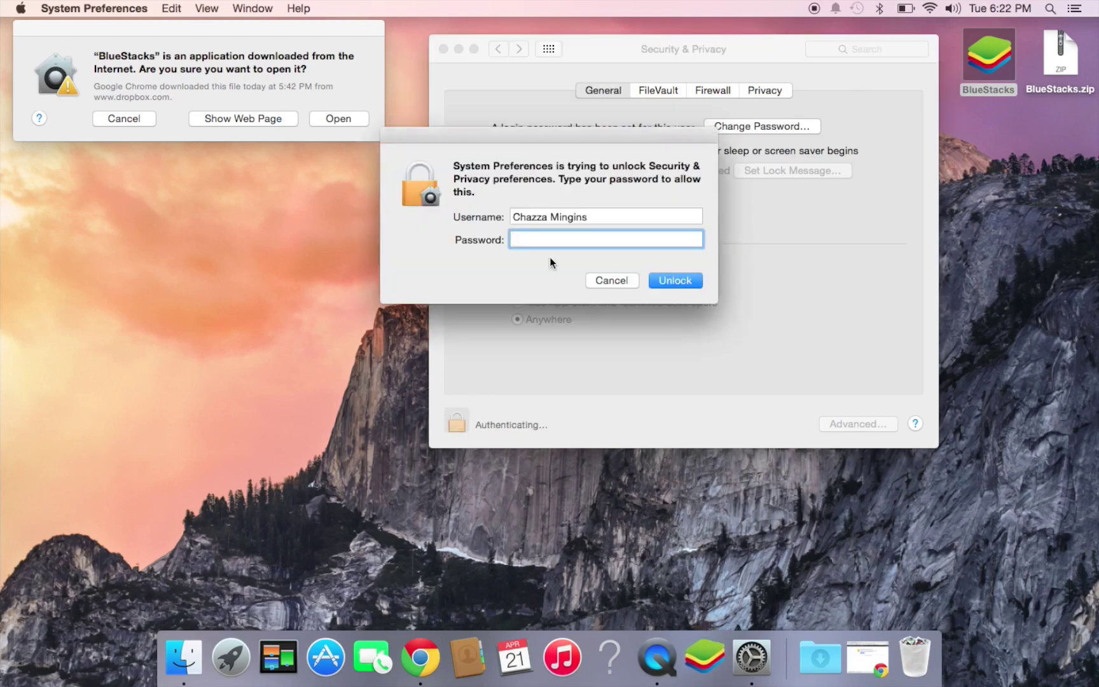
pyautogui.write('•••••••••')
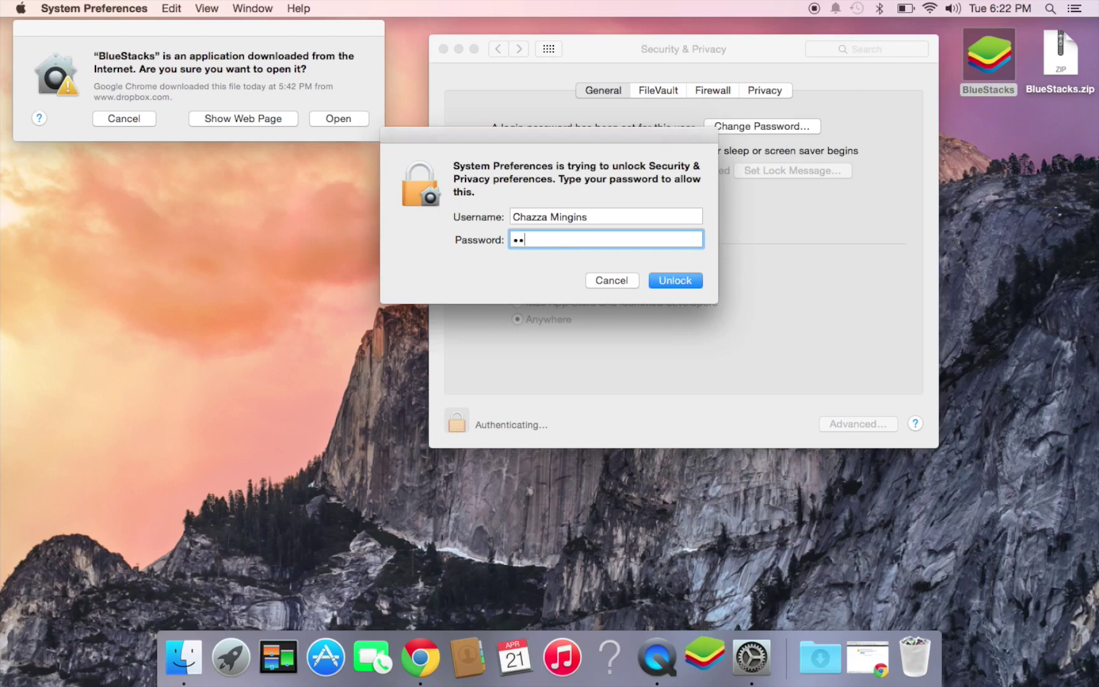
pyautogui.press('Return')
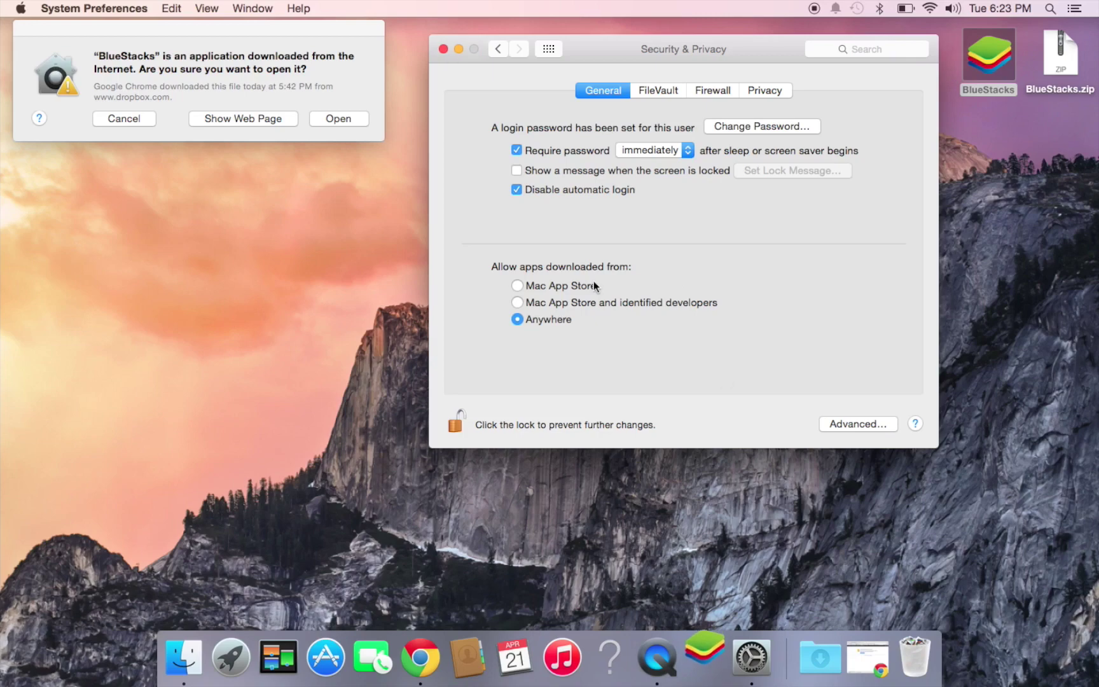
# Confirm opening BlueStacks, accept its license agreement, and drag BlueStacks.zip to the Trash.
pyautogui.click(443, 50)
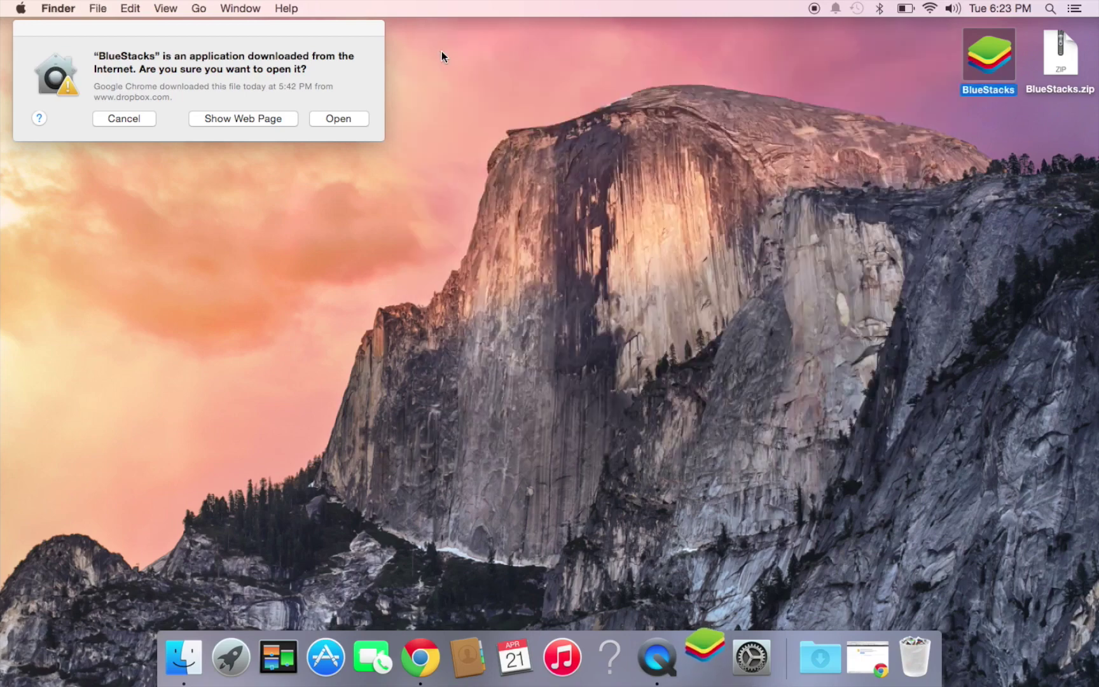
pyautogui.click(350, 119)
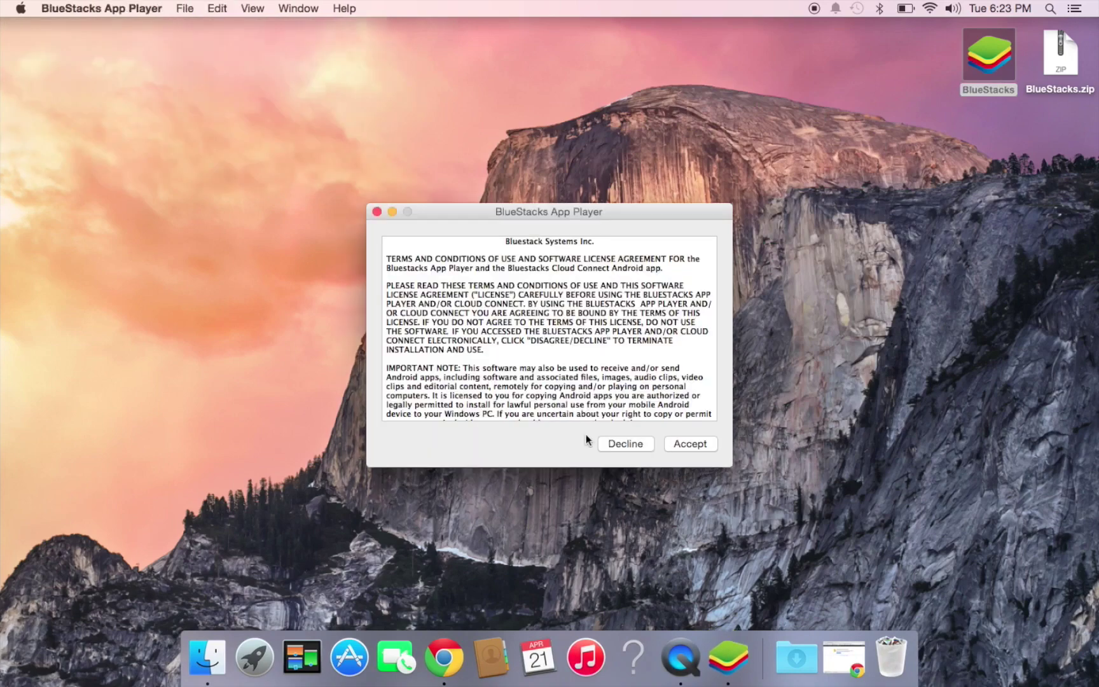
pyautogui.click(689, 444)
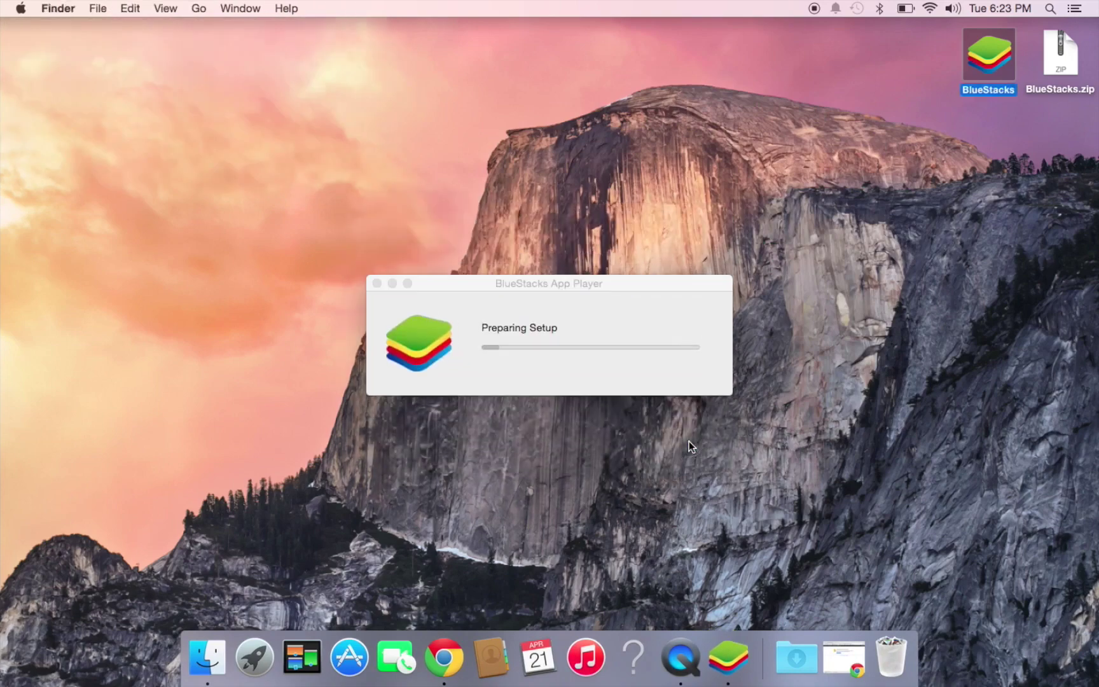
pyautogui.moveTo(592, 290); pyautogui.dragTo(804, 36)
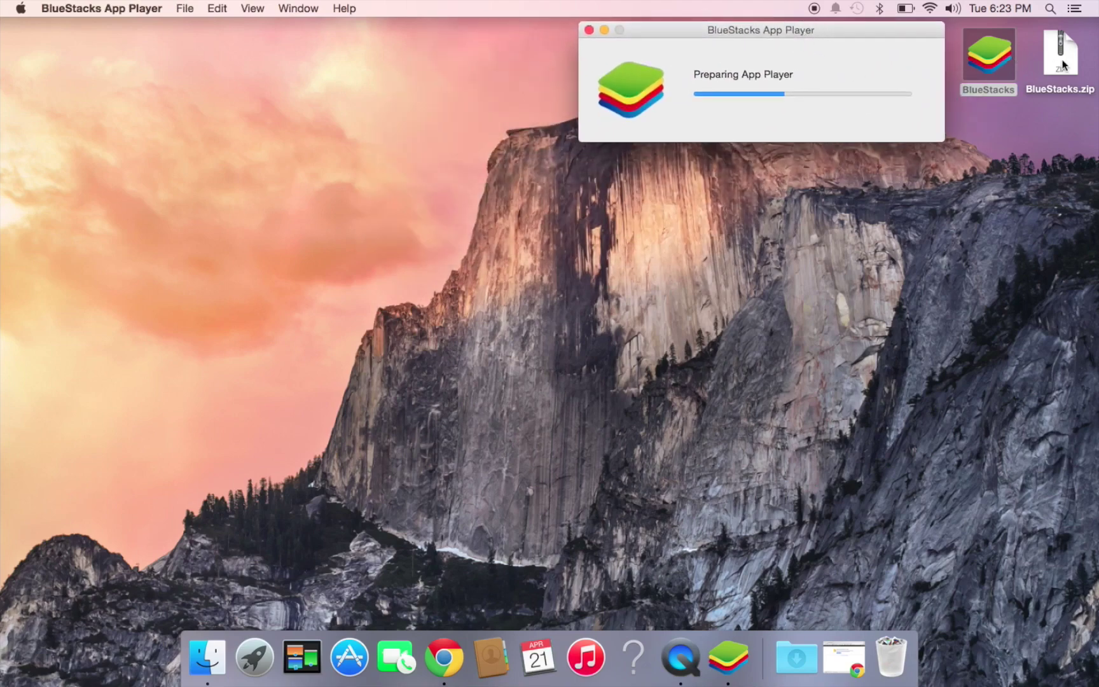
pyautogui.moveTo(1063, 63); pyautogui.dragTo(890, 657)
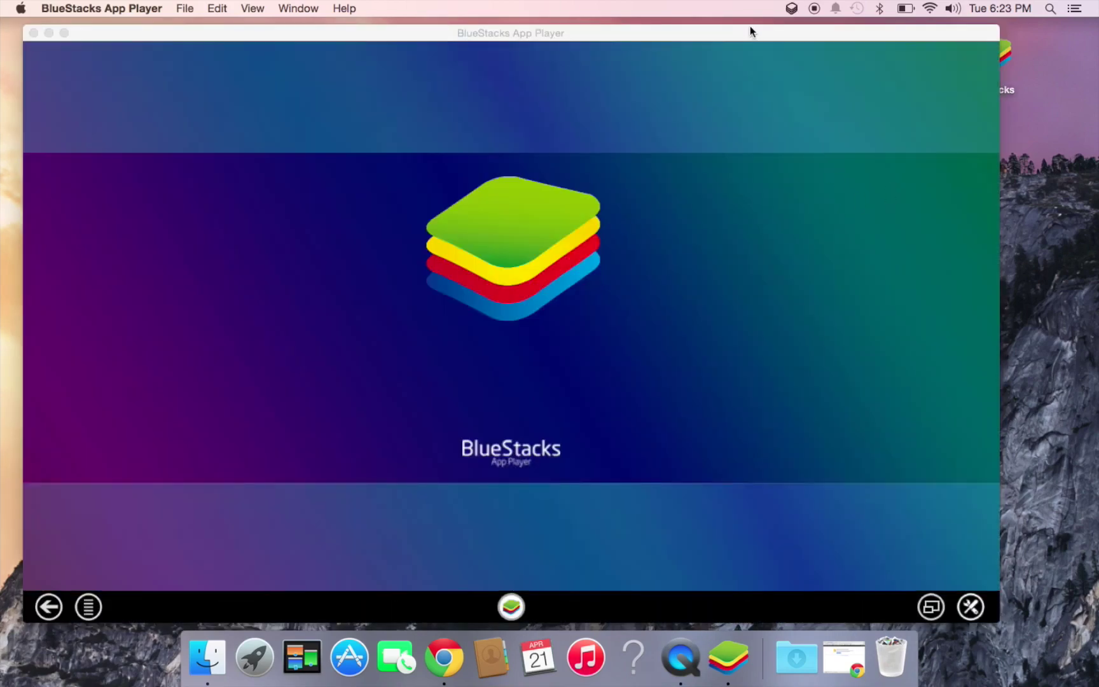
# Drag the BlueStacks App Player splash window slightly right by its title bar.
pyautogui.moveTo(747, 30); pyautogui.dragTo(819, 26)
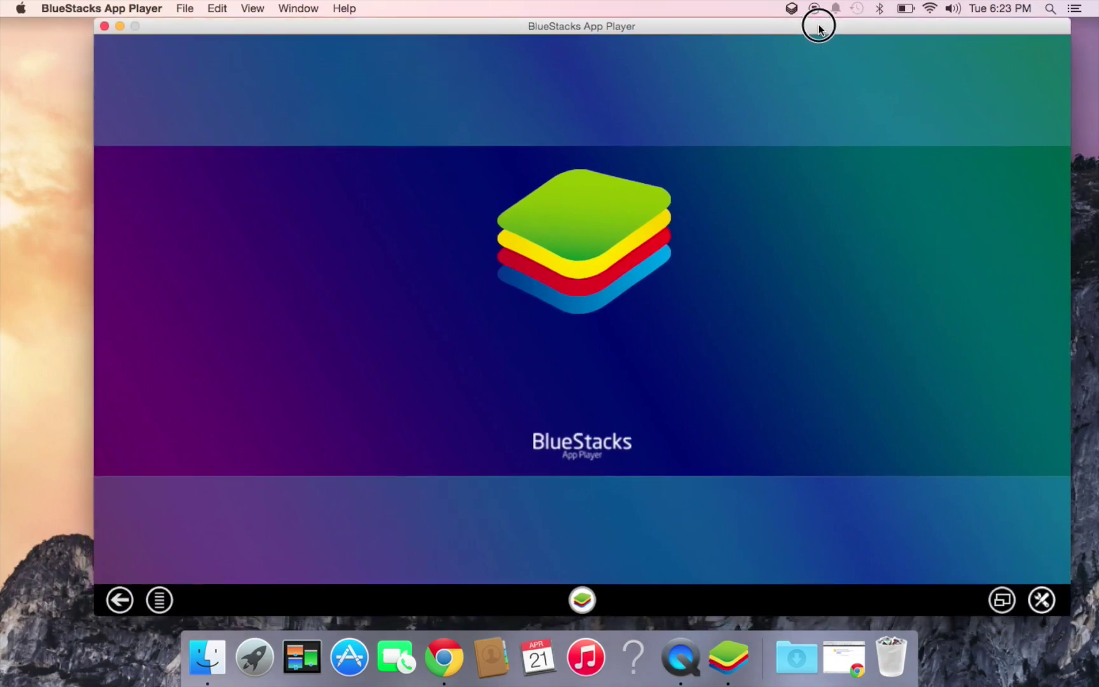